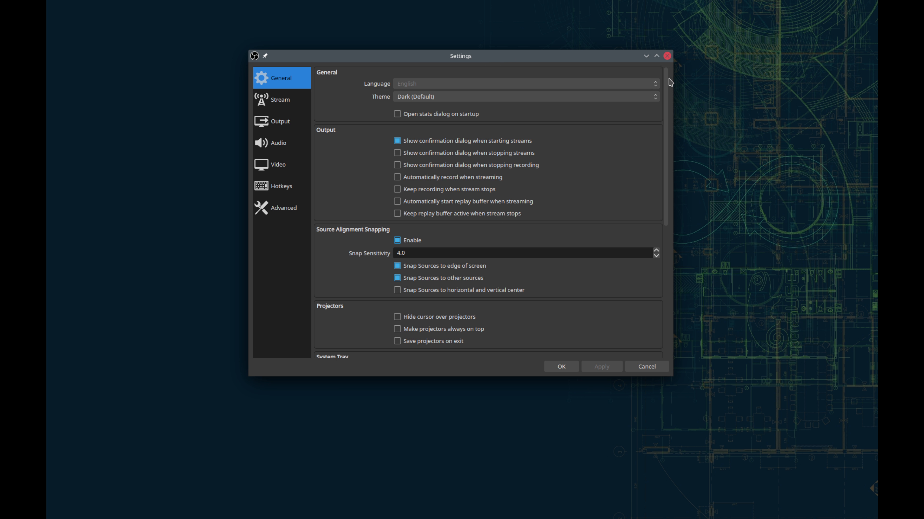
Review the General settings and examine the available service and server options in the Stream settings, keeping the current choices.
mouse_move(670, 82)
mouse_down()
mouse_move(670, 93)
mouse_move(668, 75)
mouse_move(681, 226)
mouse_move(670, 68)
mouse_up()
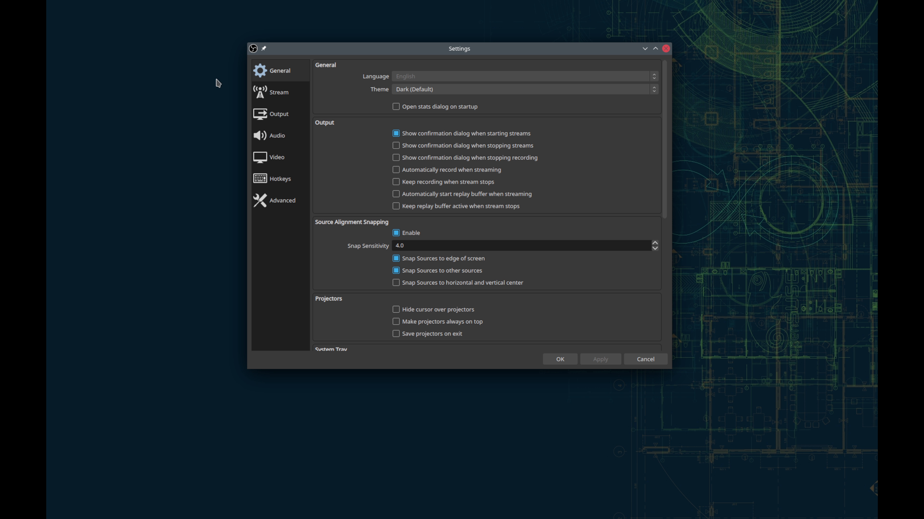
click(264, 97)
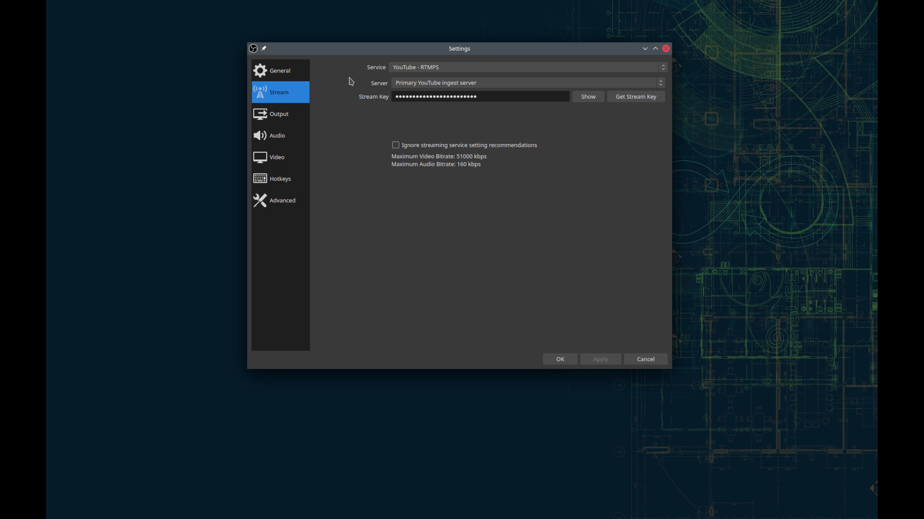
click(545, 66)
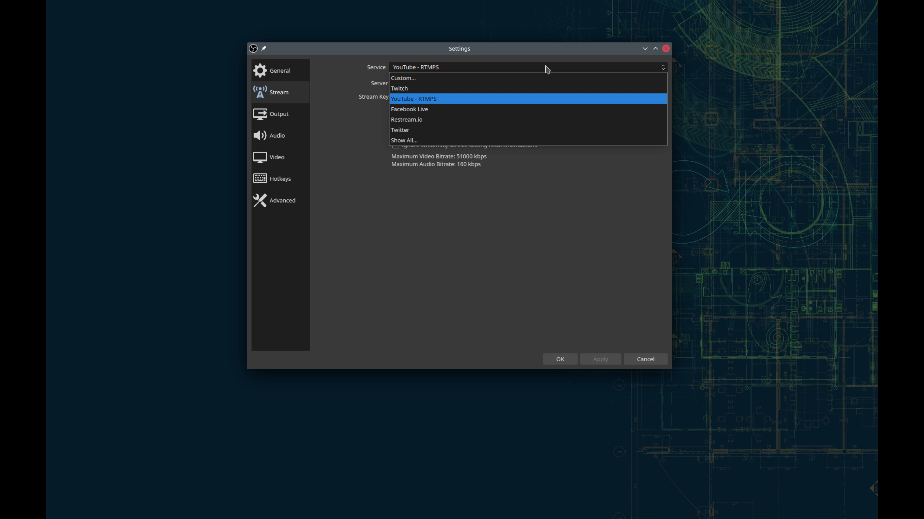
click(545, 68)
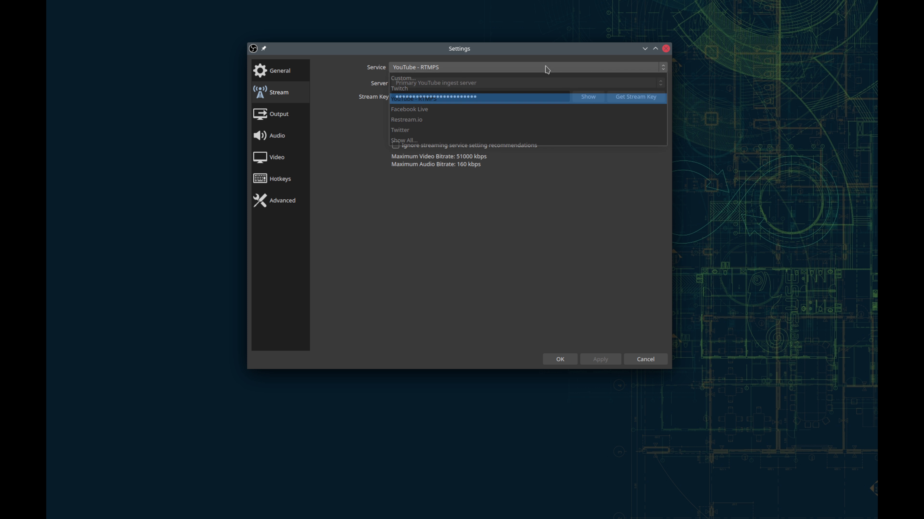
click(579, 87)
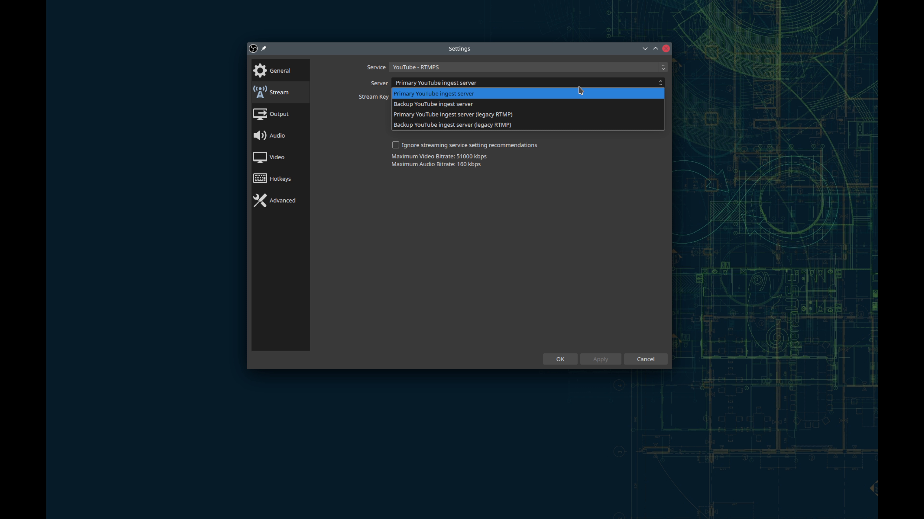
click(579, 87)
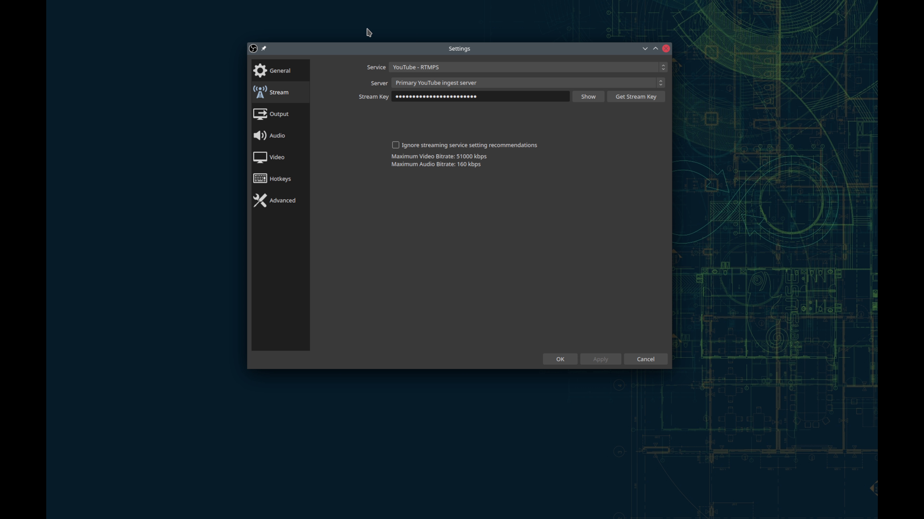
Examine the Output settings for streaming, recording, audio tracks and the replay buffer.
click(287, 123)
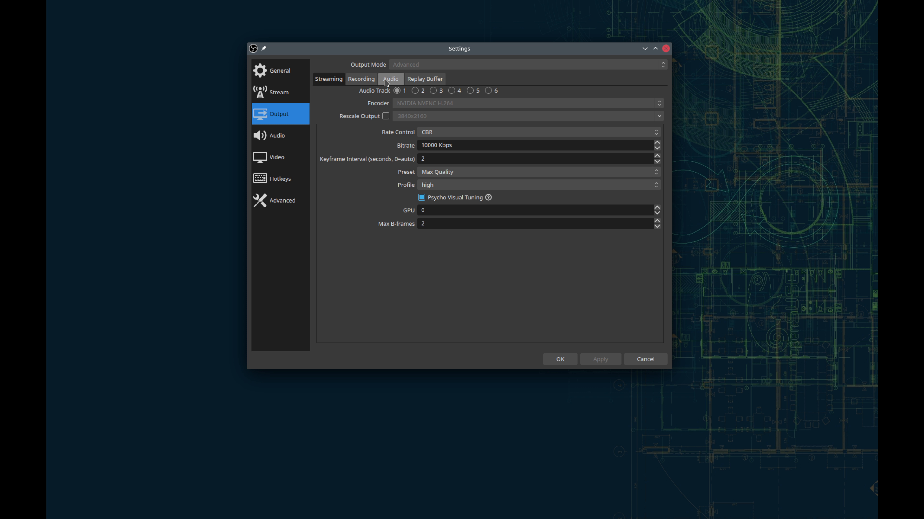
click(321, 86)
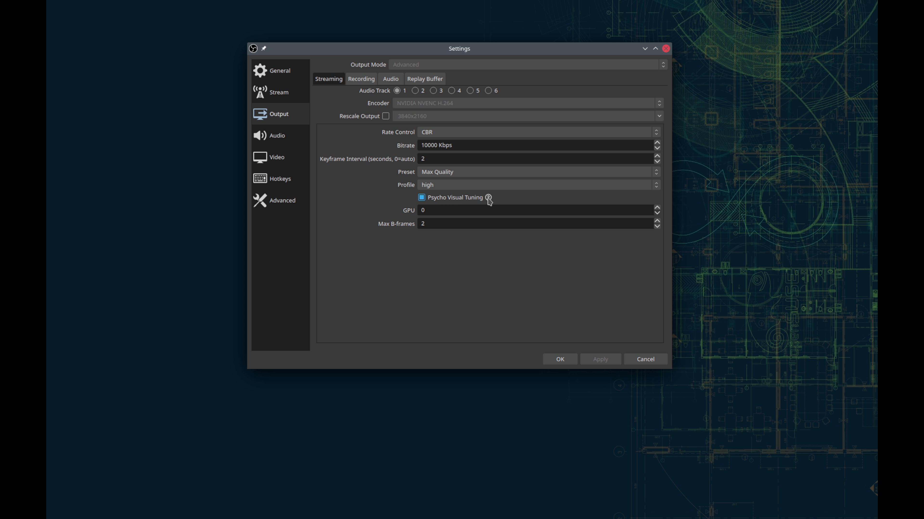
mouse_move(489, 200)
click(352, 84)
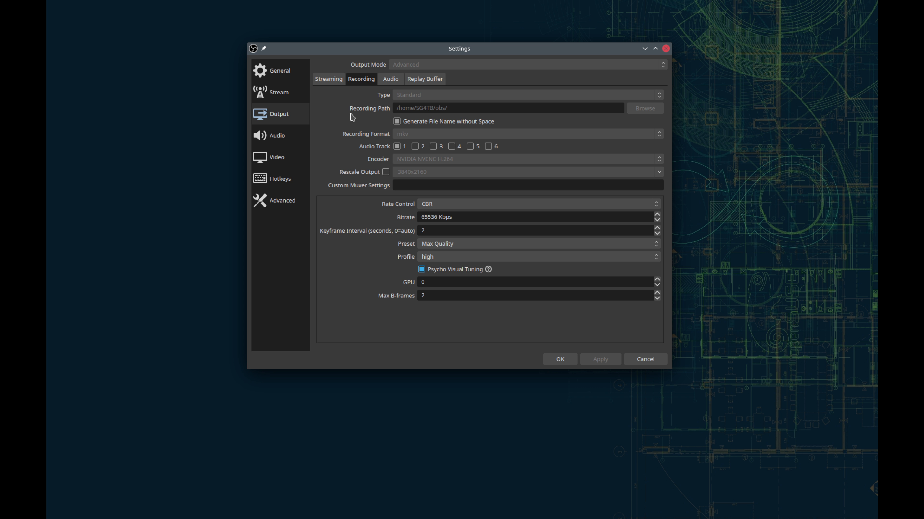
click(389, 82)
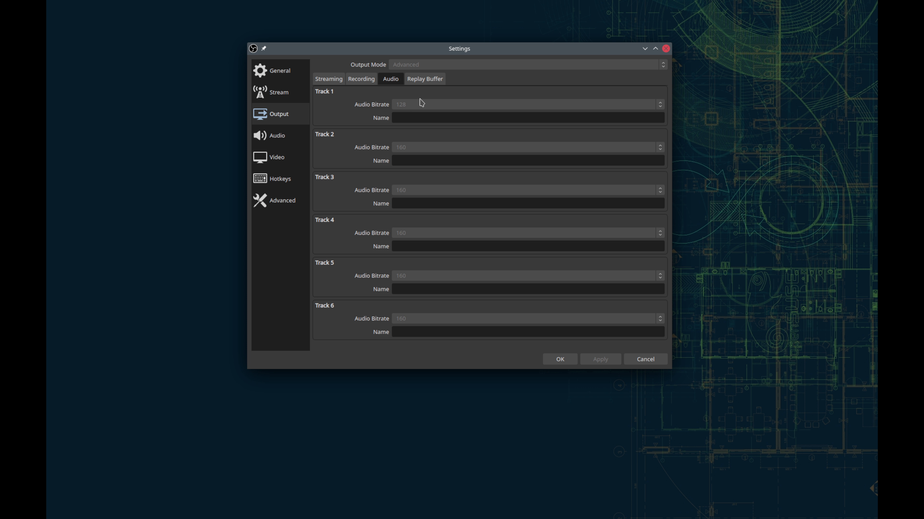
click(429, 82)
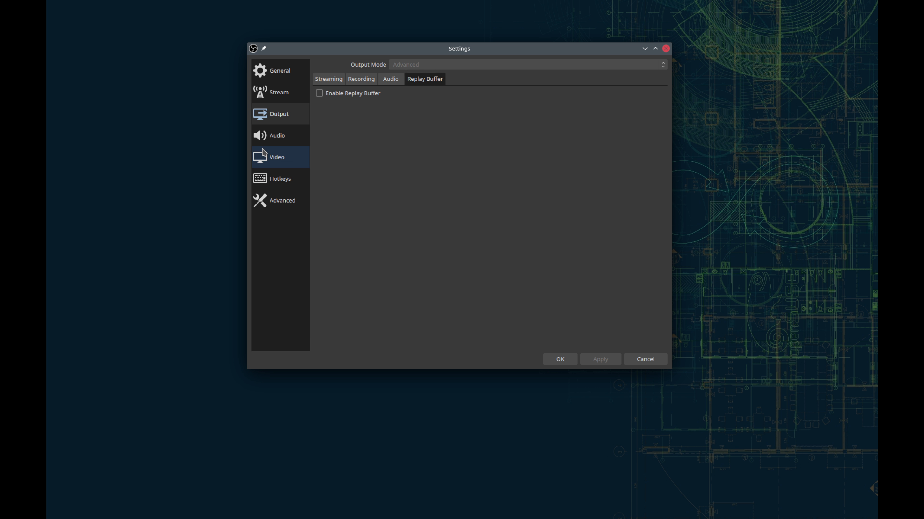
Review the Audio, Video, Hotkeys and Advanced settings and close the settings without applying any changes.
click(273, 137)
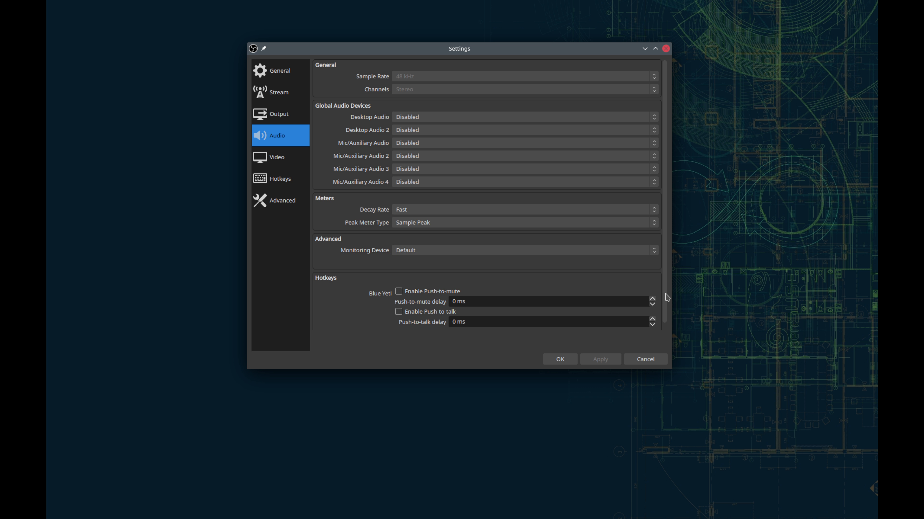
drag(664, 297, 667, 312)
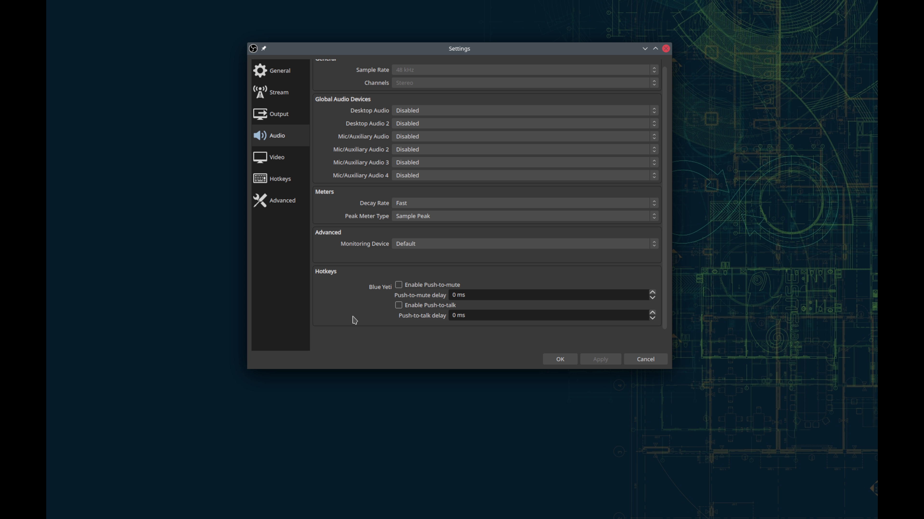
click(289, 164)
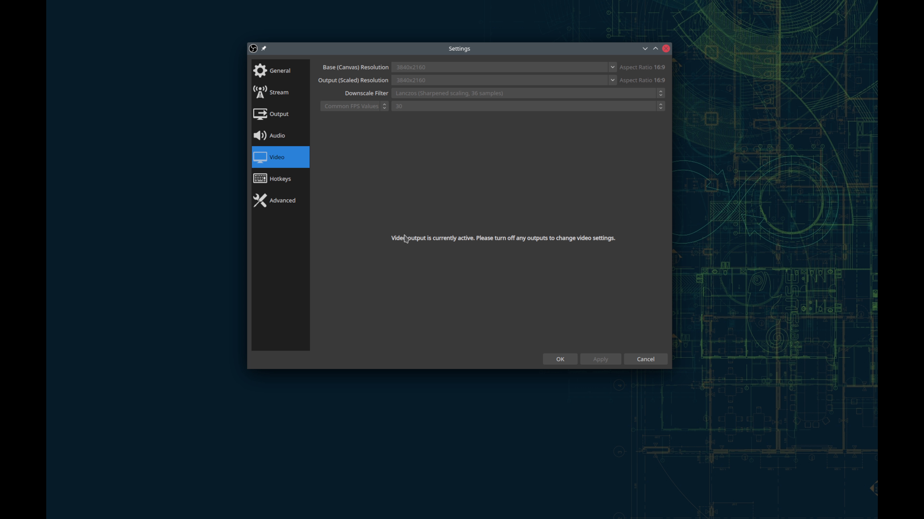
click(279, 181)
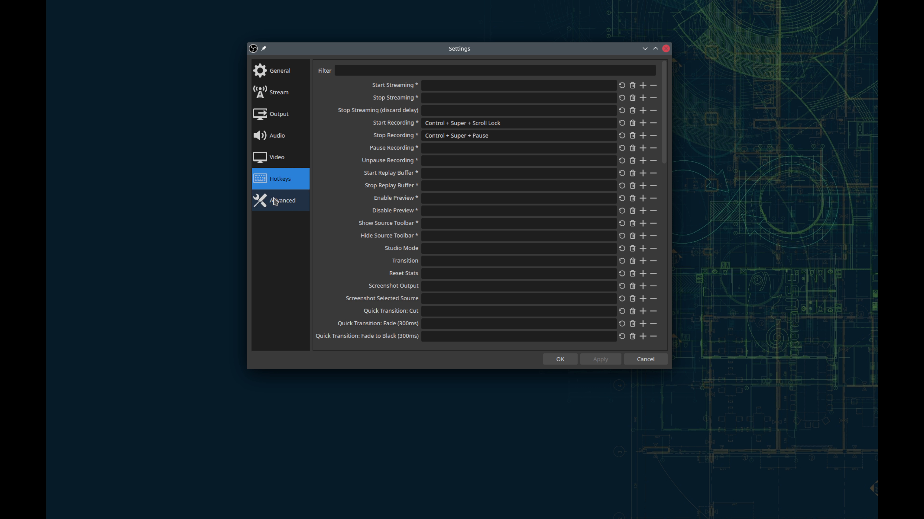
click(276, 204)
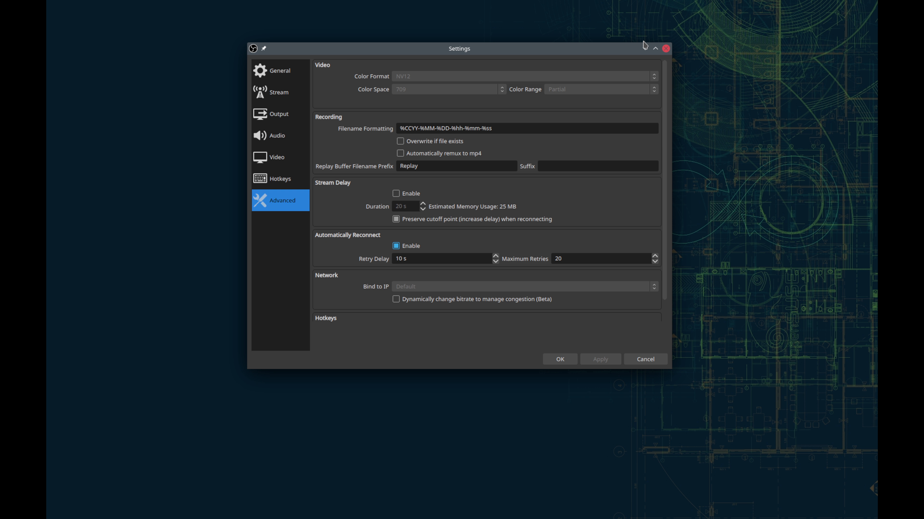
click(665, 68)
mouse_move(665, 70)
mouse_down()
mouse_move(670, 113)
mouse_move(658, 64)
mouse_up()
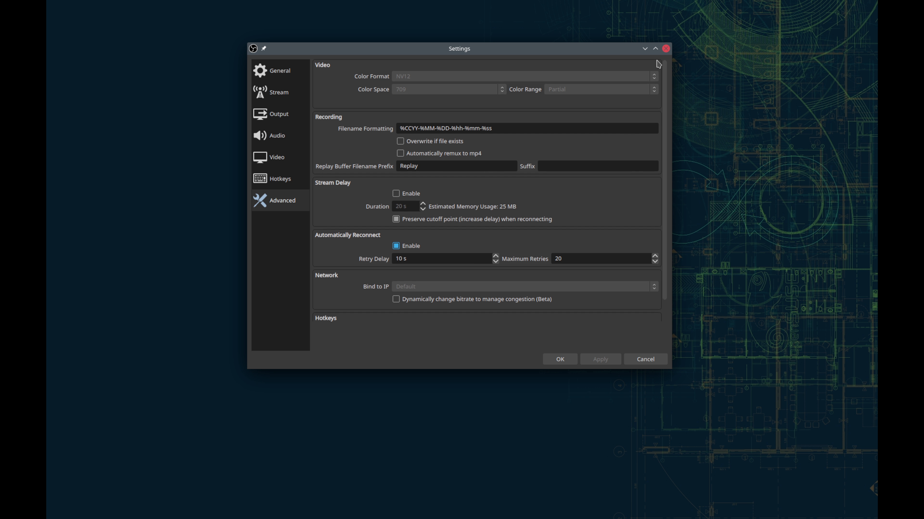
click(644, 364)
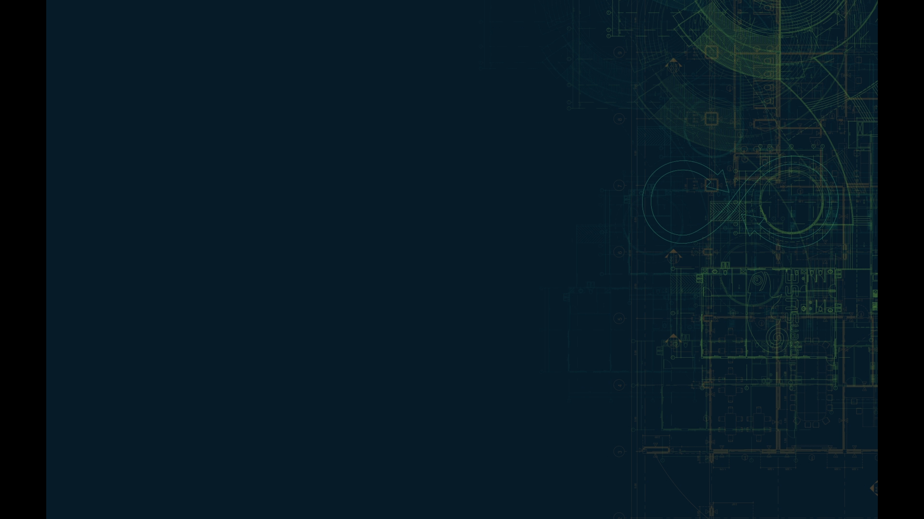
Move the main OBS window onto the recorded screen and select the Blue Yeti source.
drag(873, 11, 406, 59)
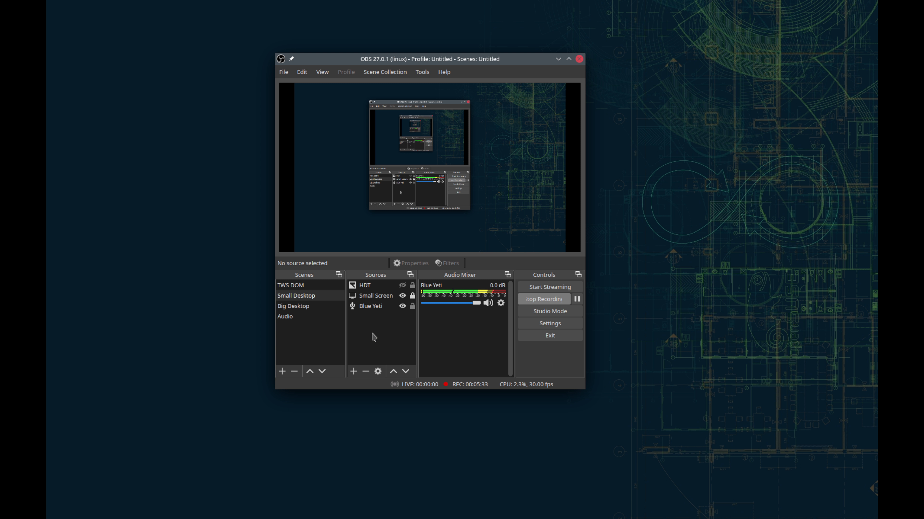
click(371, 307)
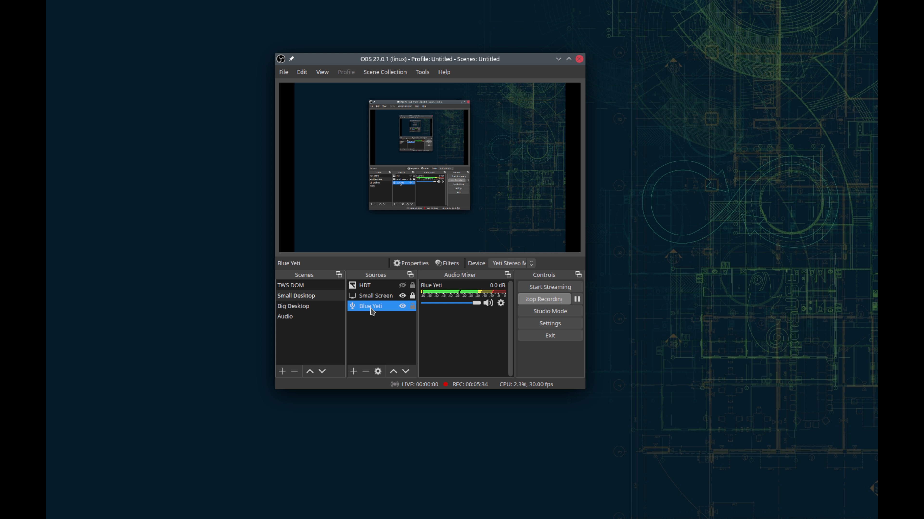
click(353, 374)
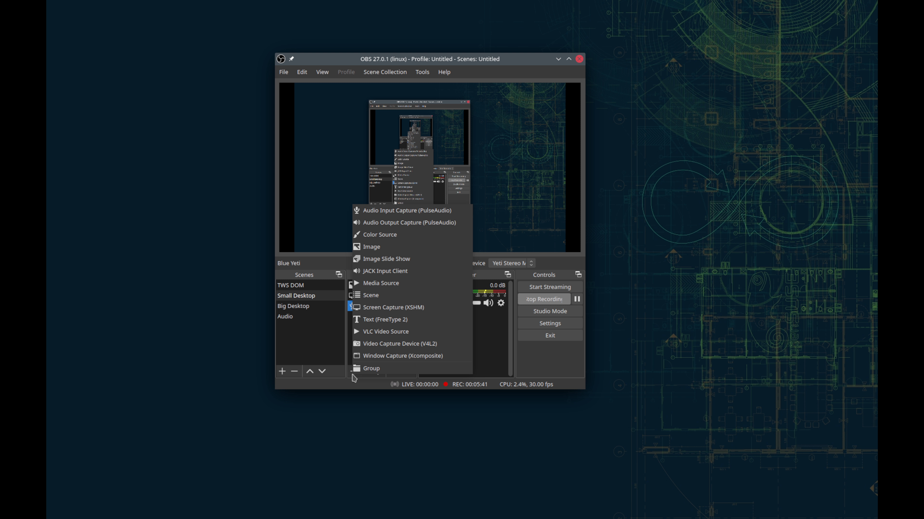
click(438, 213)
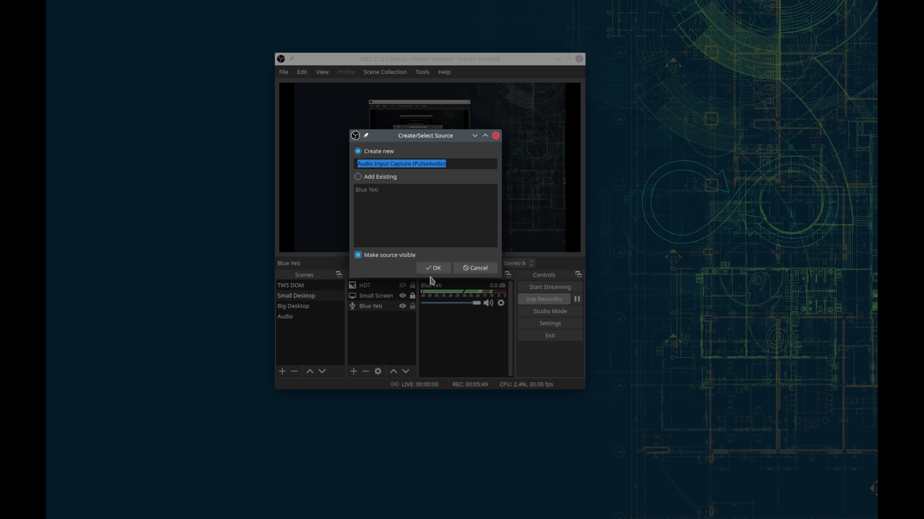
click(472, 268)
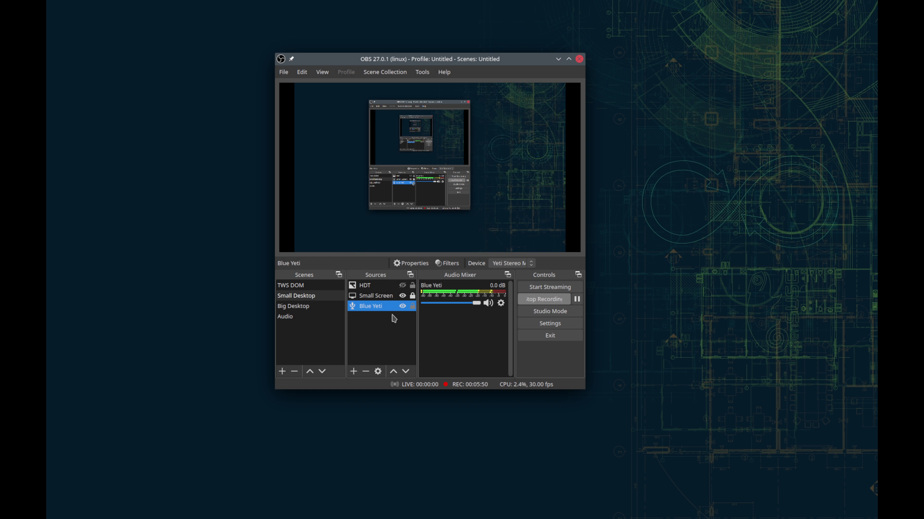
Examine the device choices in the Blue Yeti source's properties and leave without saving changes.
right_click(379, 307)
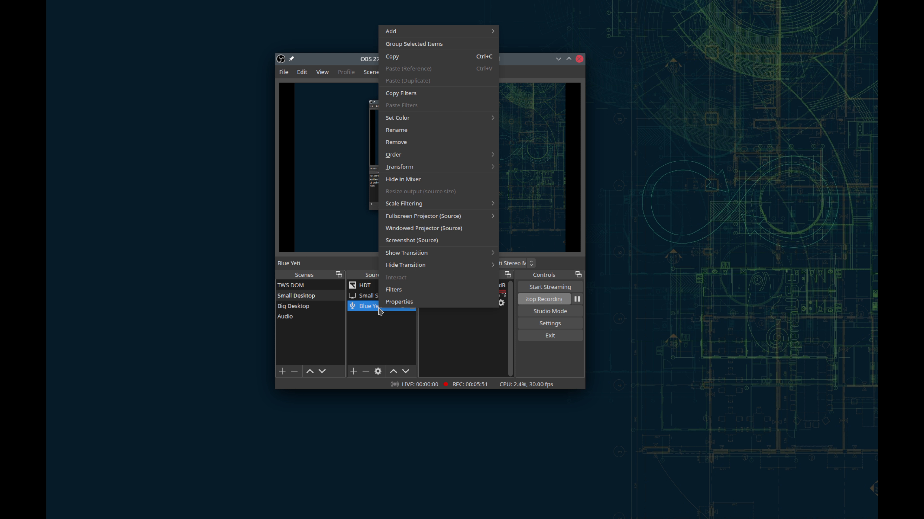
click(401, 304)
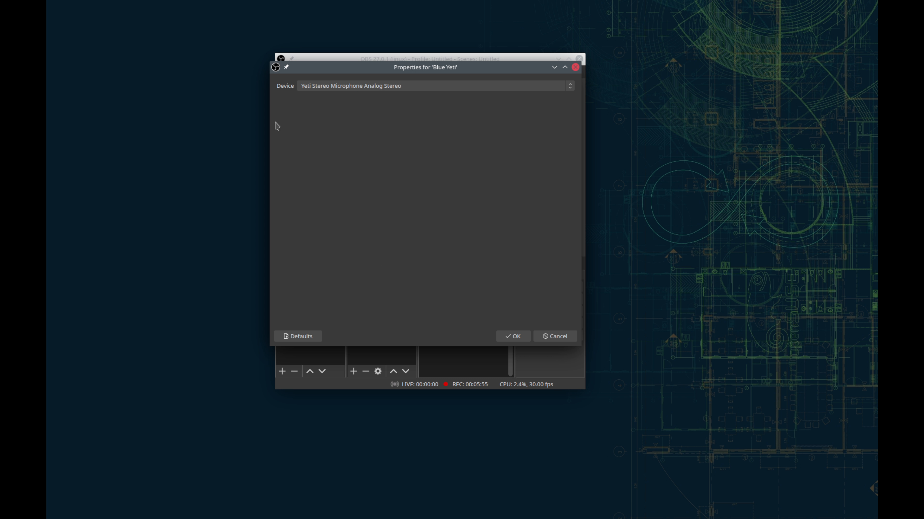
click(407, 87)
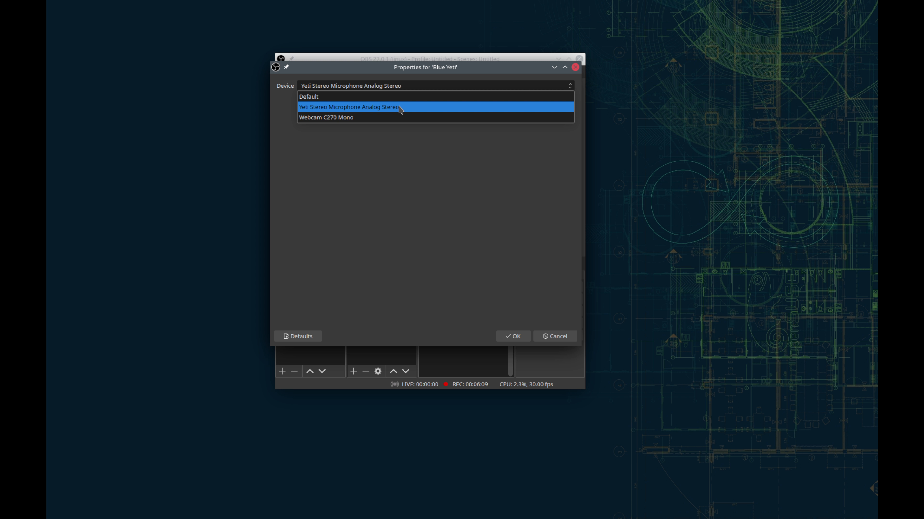
click(437, 107)
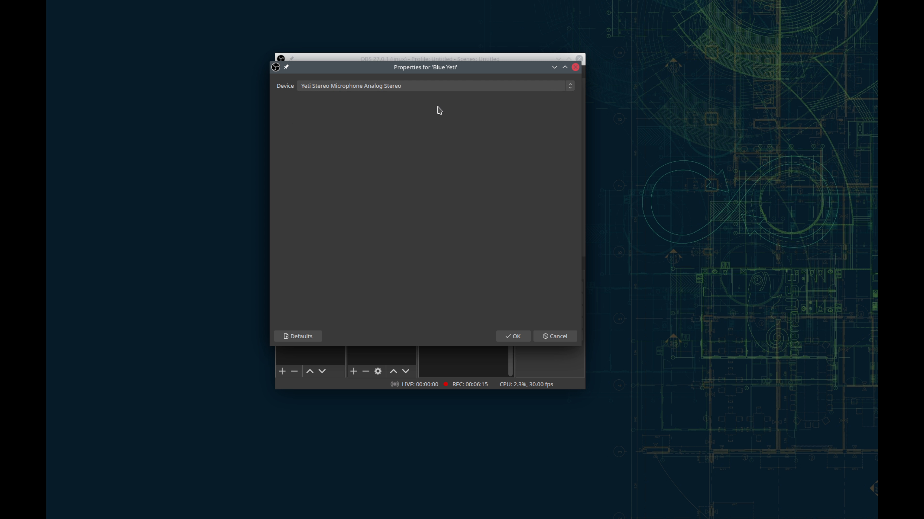
click(556, 339)
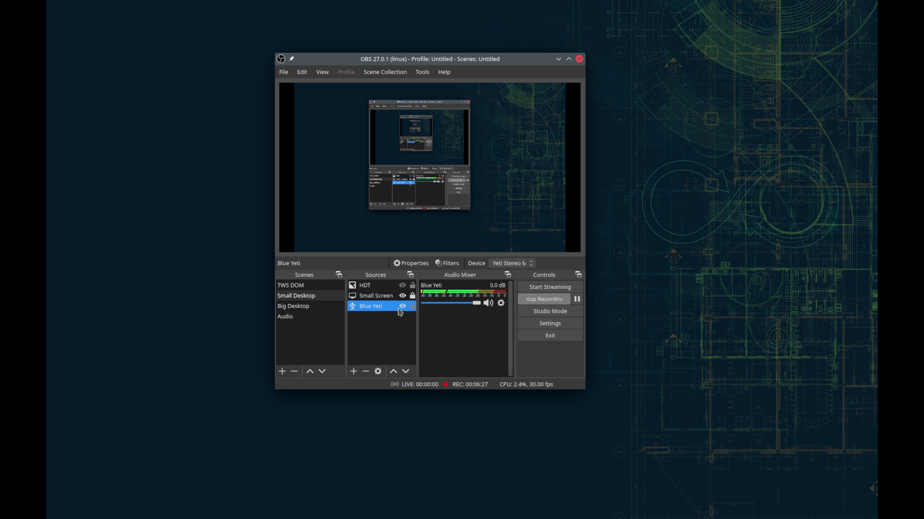
Mute and unmute the Blue Yeti in the audio mixer.
click(488, 304)
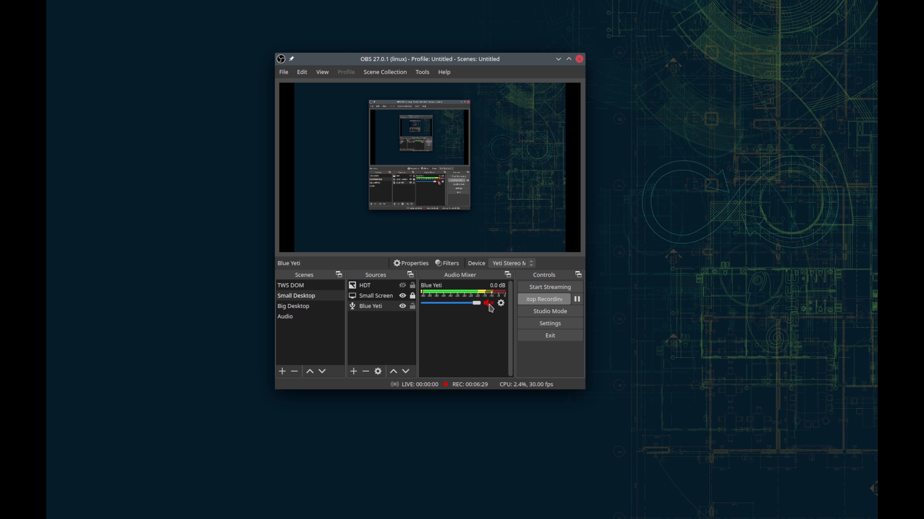
click(488, 304)
click(489, 305)
click(489, 306)
Open the Blue Yeti's Advanced Audio Properties and examine its sync offset, audio monitoring and track settings.
right_click(488, 305)
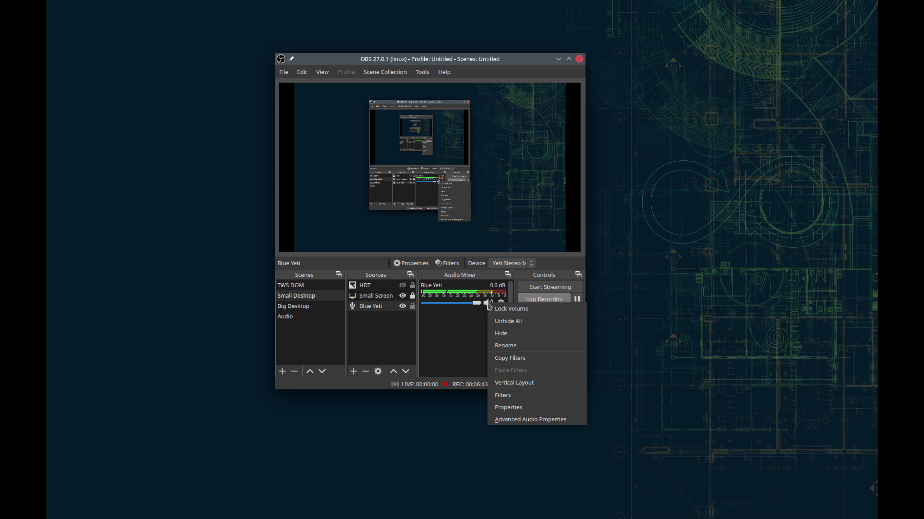
click(532, 419)
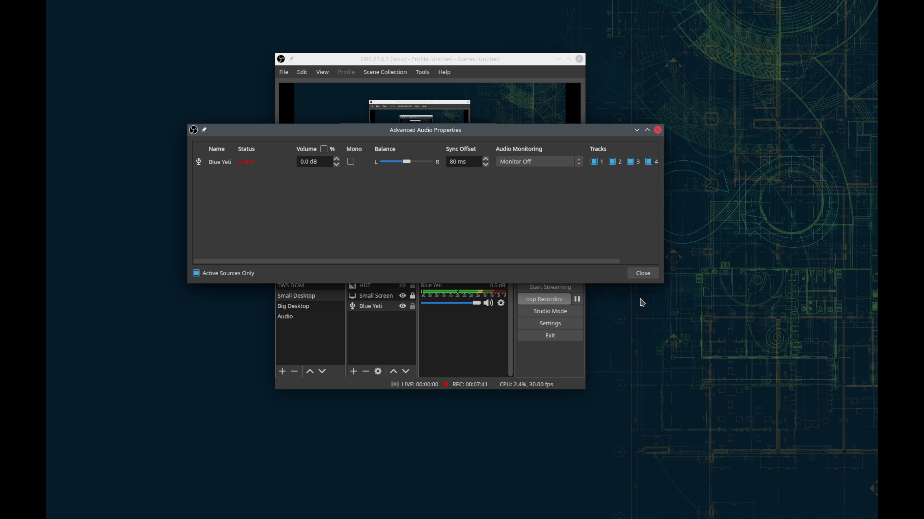
click(640, 278)
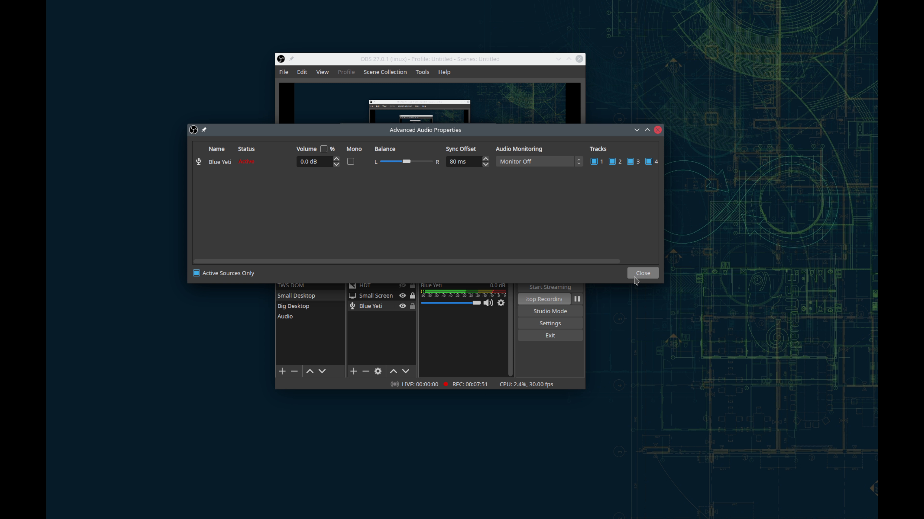
click(642, 274)
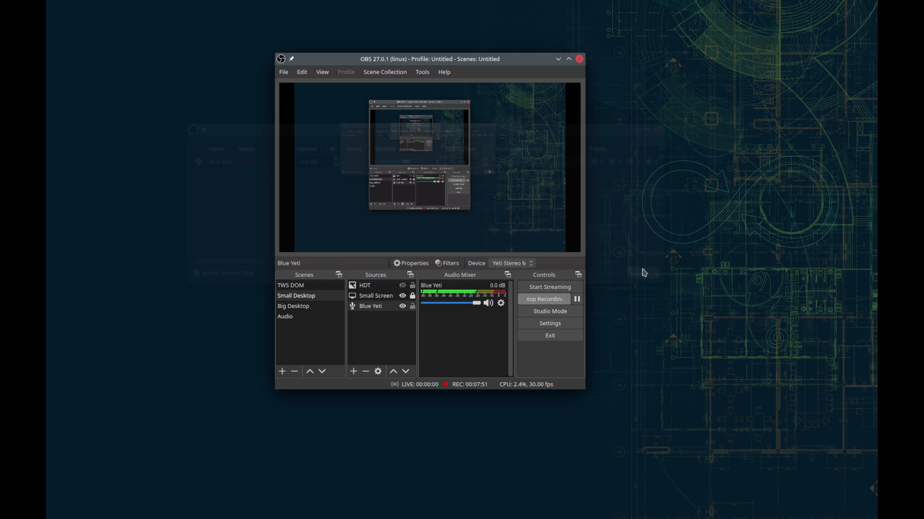
right_click(488, 309)
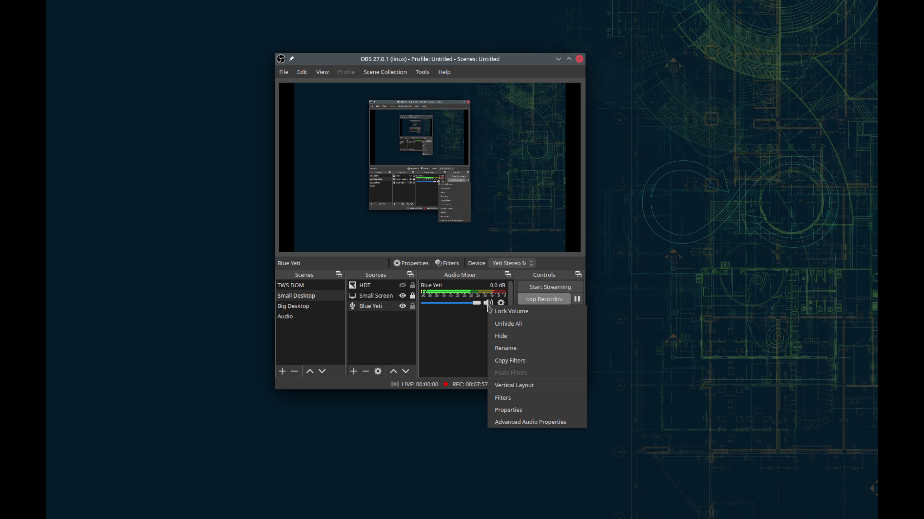
click(513, 423)
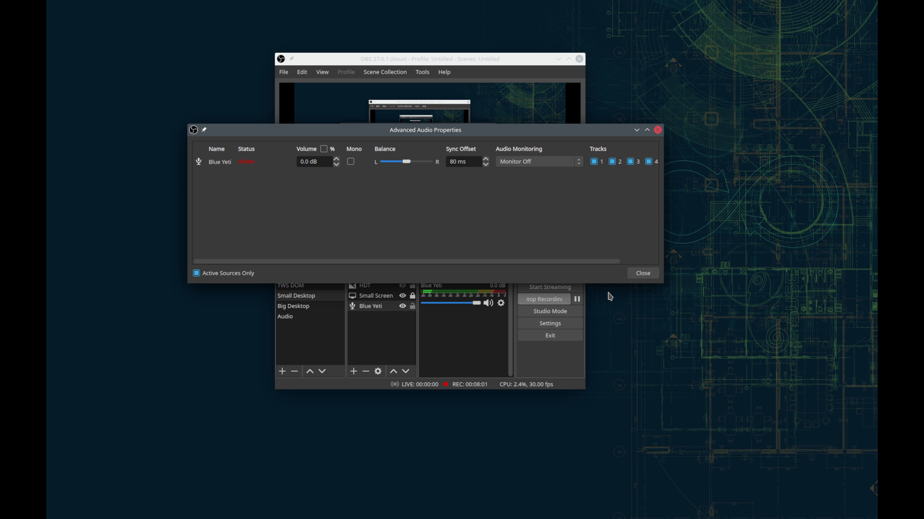
Close the Advanced Audio Properties and open the filters of the Blue Yeti from the audio mixer.
click(644, 274)
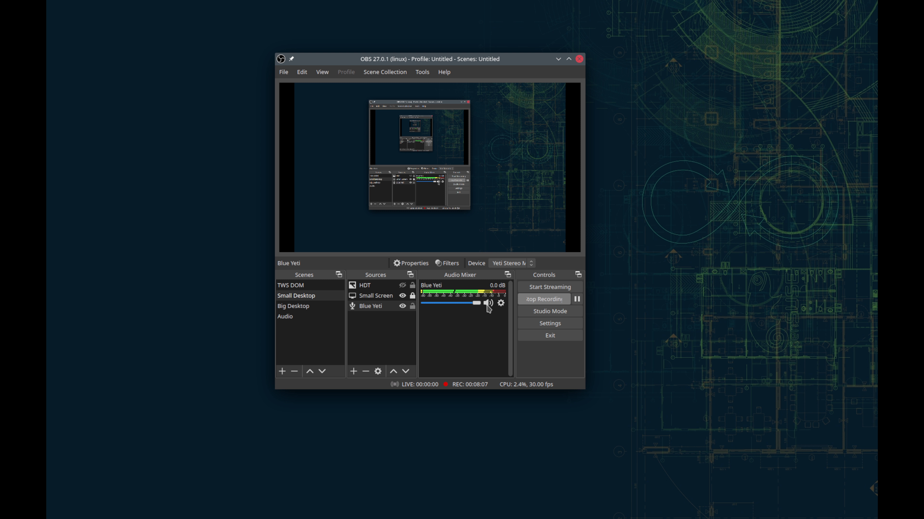
right_click(488, 308)
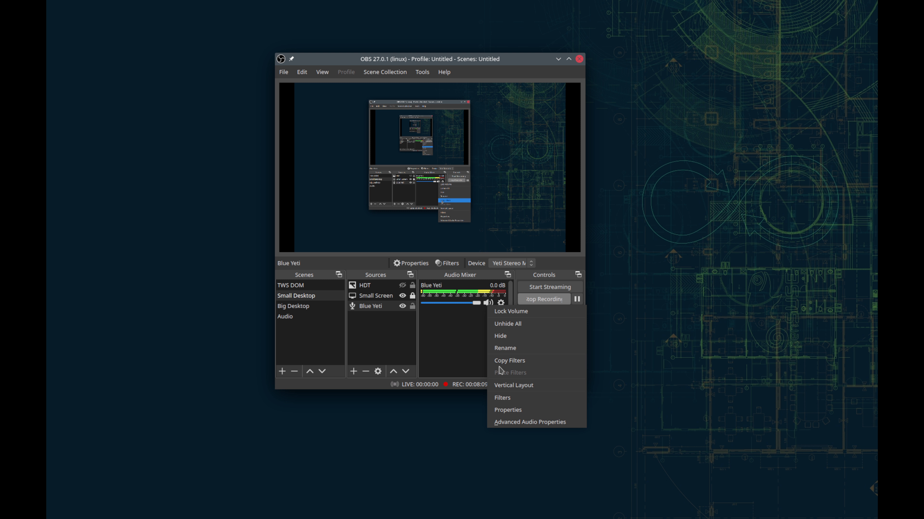
click(506, 403)
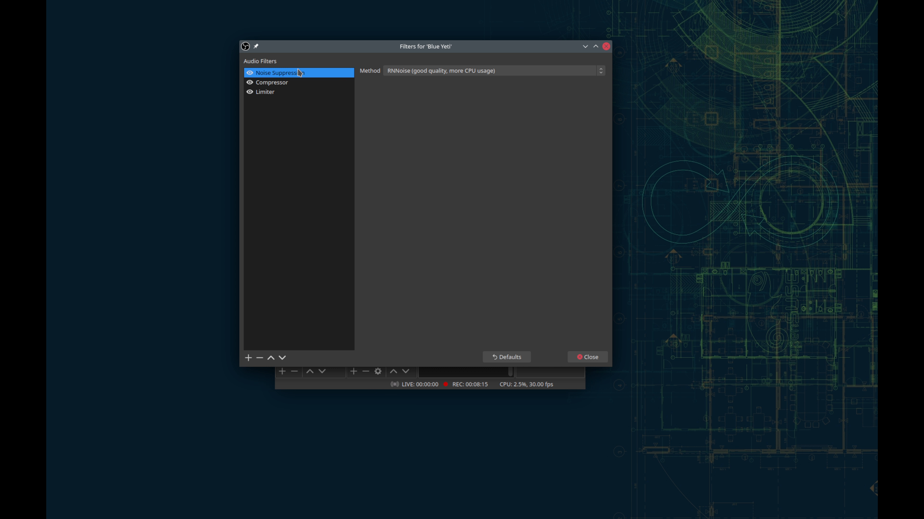
Examine the settings of the Blue Yeti's Noise Suppression, Compressor and Limiter filters.
click(284, 84)
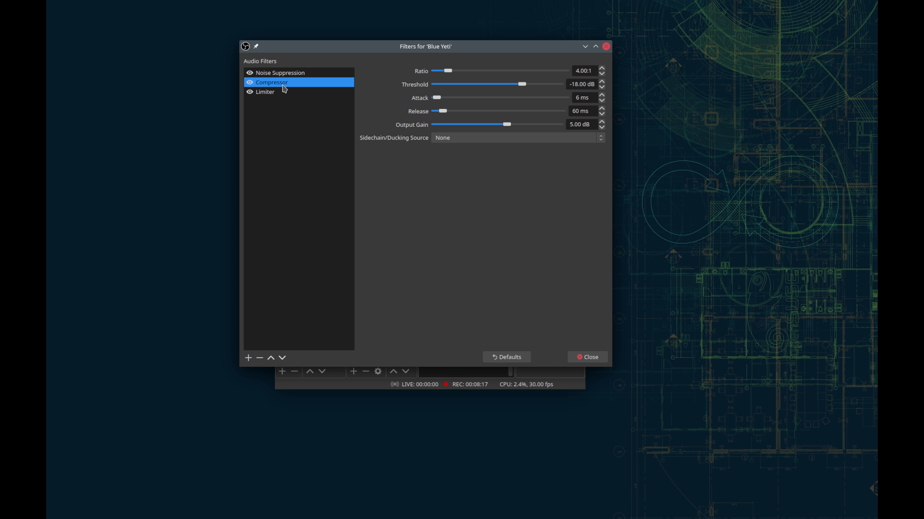
click(266, 94)
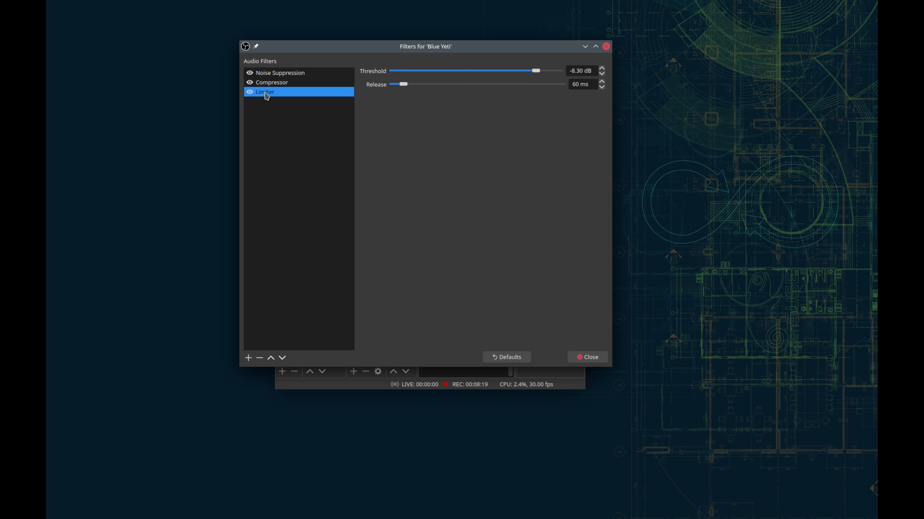
click(288, 75)
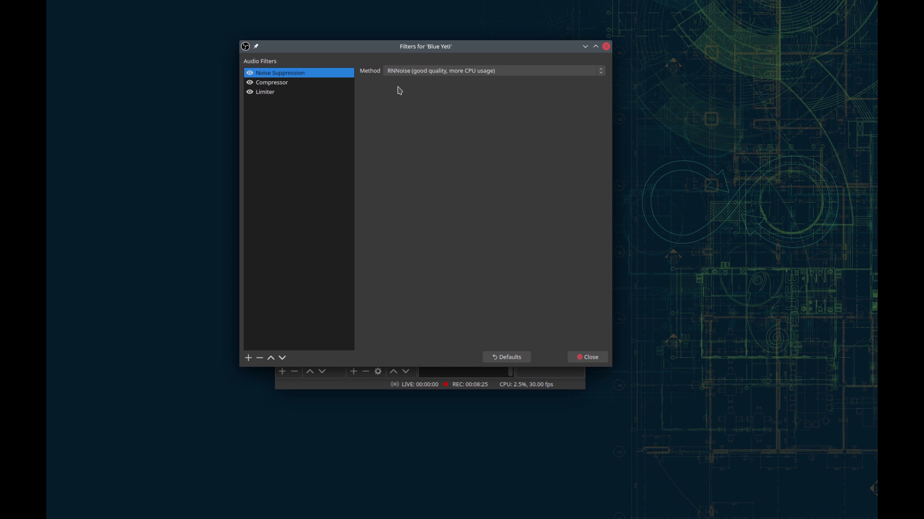
click(278, 85)
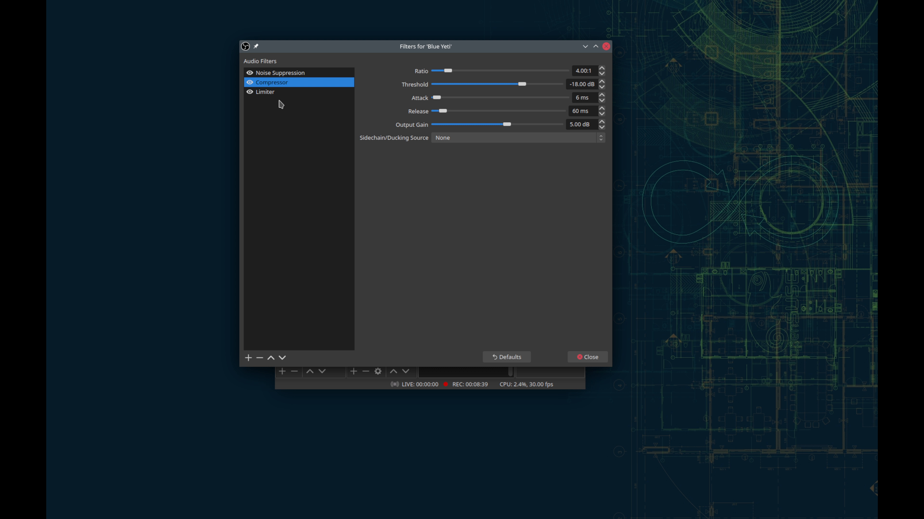
click(264, 95)
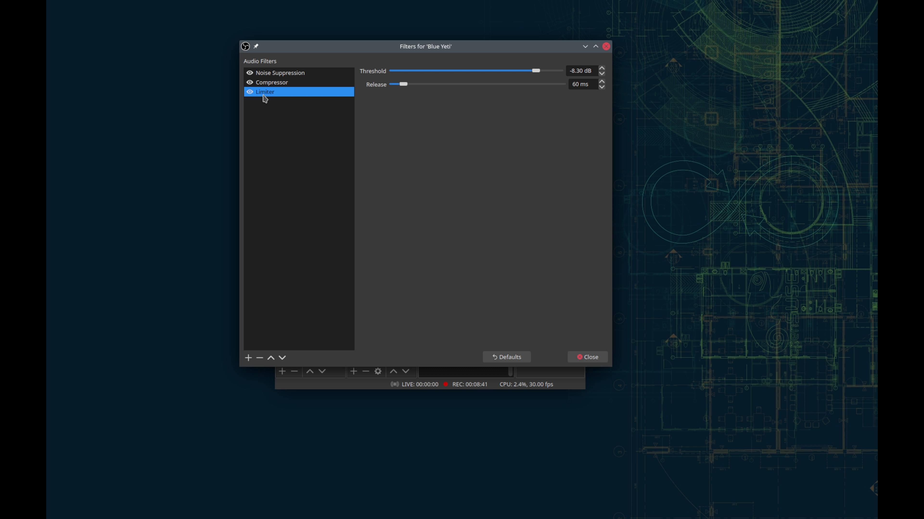
Arrange the filters window and the main OBS window side by side so that the audio mixer and filters are both in view.
drag(427, 44, 344, 117)
drag(432, 59, 635, 32)
drag(488, 110, 392, 54)
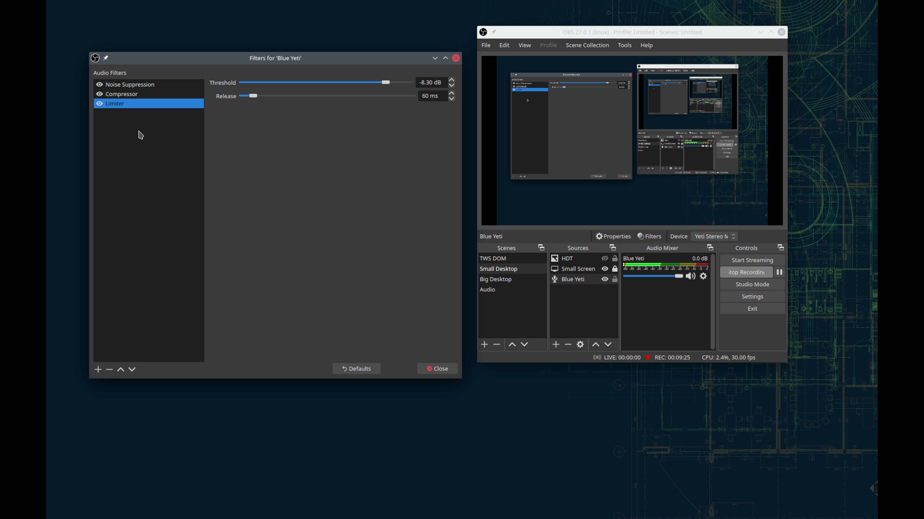
View the Compressor settings, and switch the Limiter filter off and on again to compare the Blue Yeti's mixer levels.
click(127, 96)
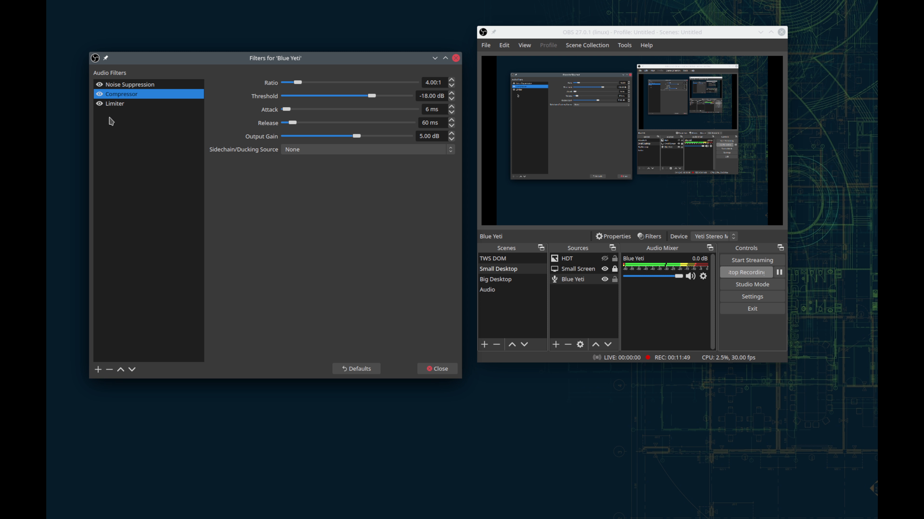
click(98, 104)
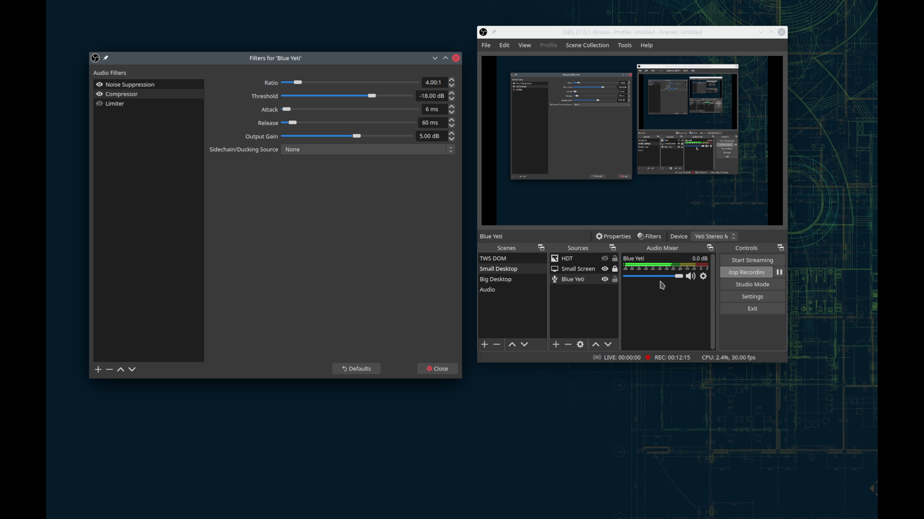
click(120, 104)
click(99, 105)
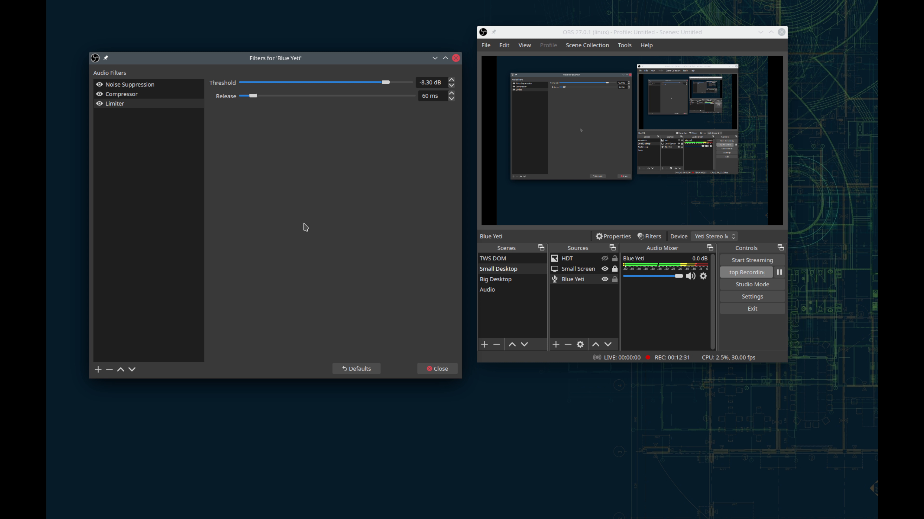
Review the Noise Suppression filter's method and close the Blue Yeti's filters window.
click(135, 86)
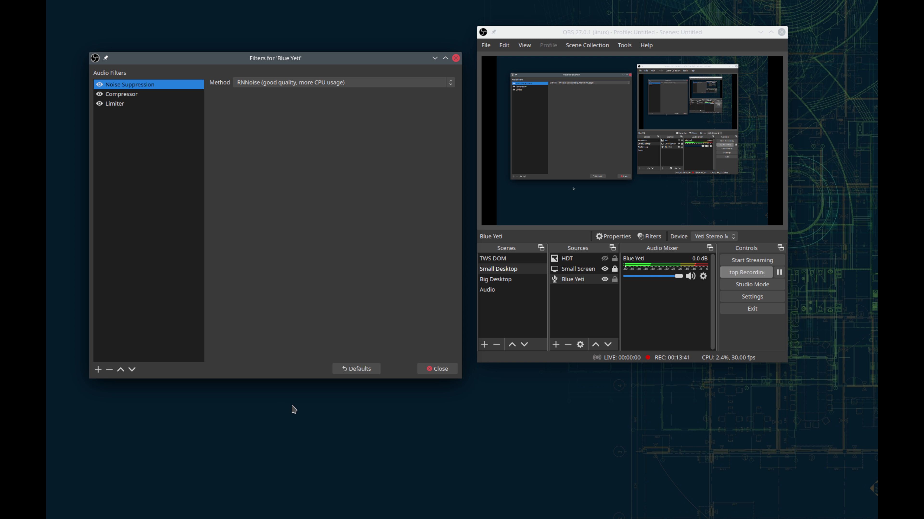
click(445, 369)
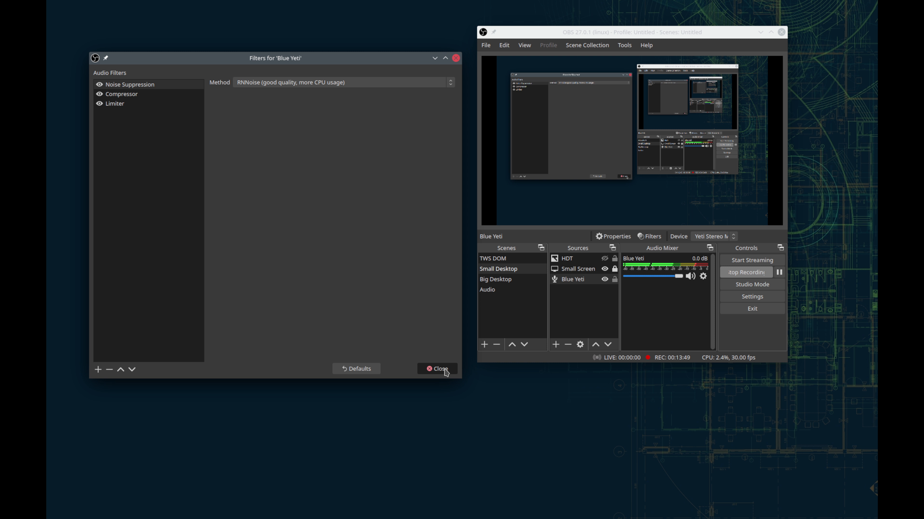
click(444, 370)
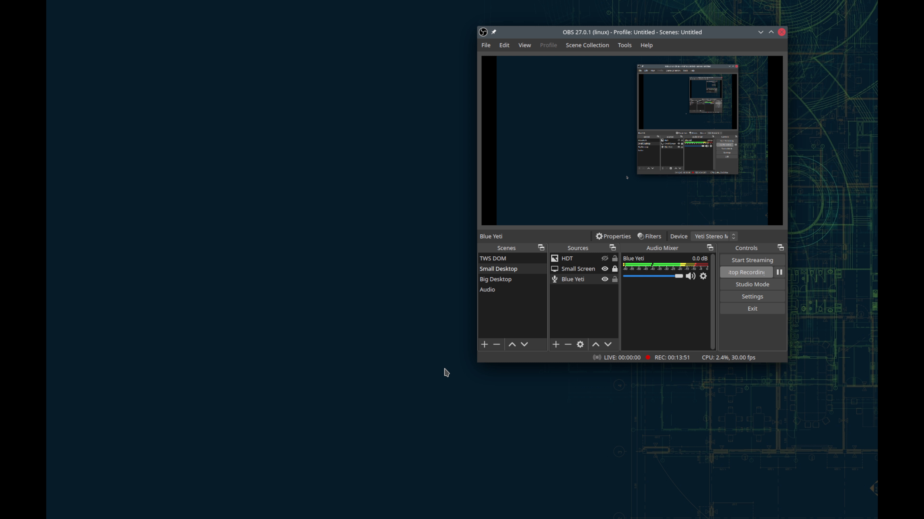